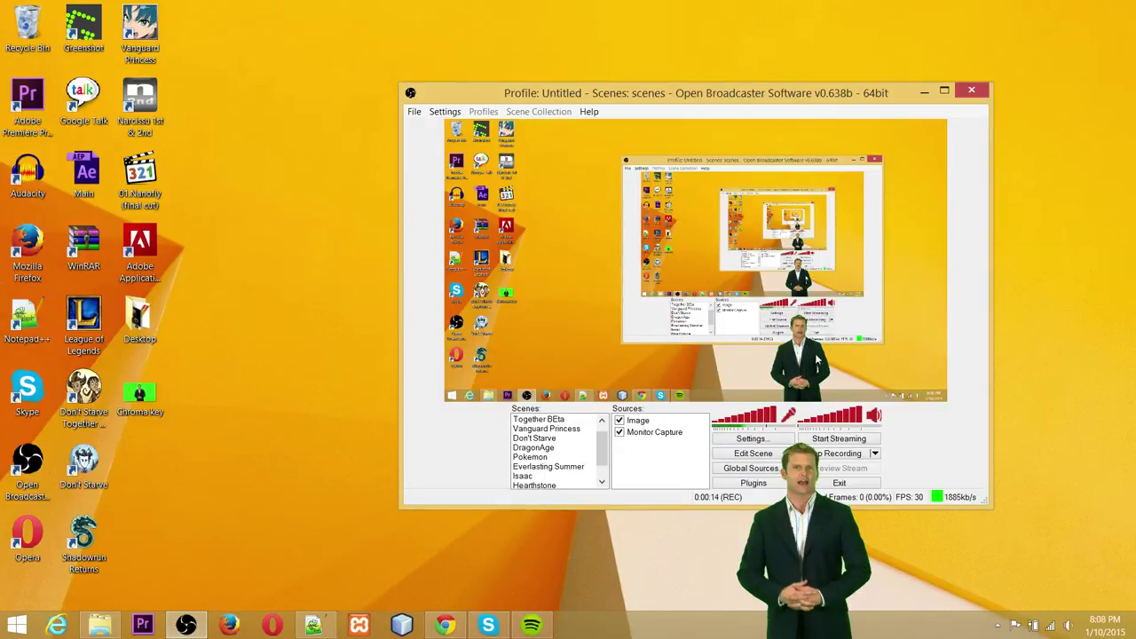
Enable scene editing and move the Image source of the presenter leftward along the preview's lower edge
{"action": "left_click", "coordinate": [755, 454]}
{"action": "left_click", "coordinate": [675, 423]}
{"action": "left_click_drag", "start_coordinate": [803, 399], "coordinate": [701, 362]}
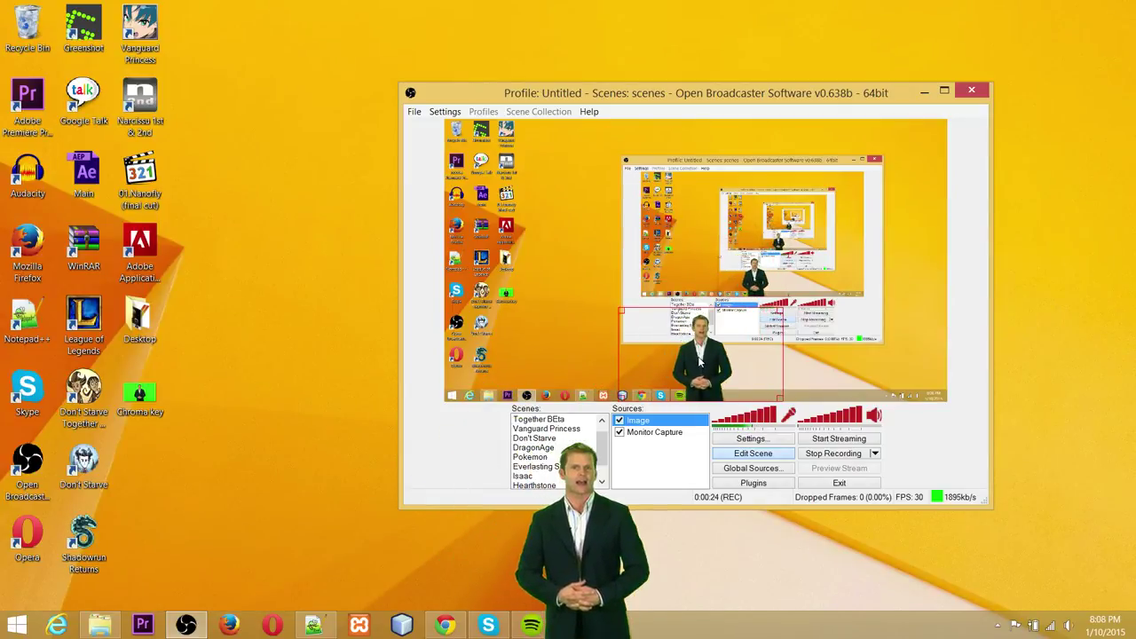
Turn off Use Color Key in the Image source's properties and apply the change
{"action": "right_click", "coordinate": [682, 421]}
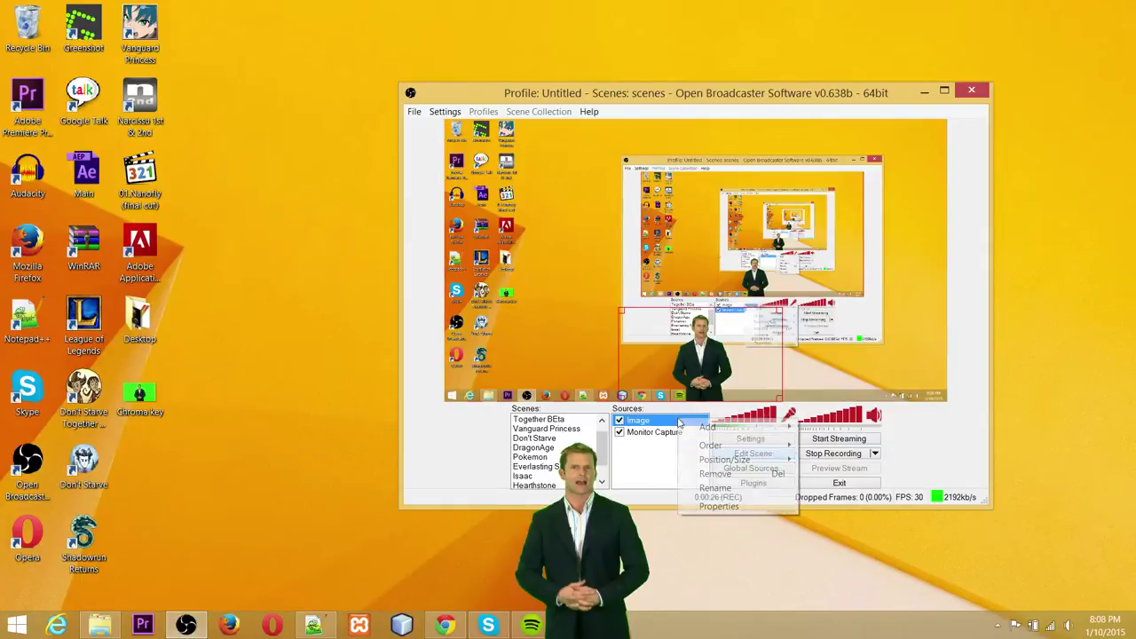
{"action": "left_click", "coordinate": [719, 506]}
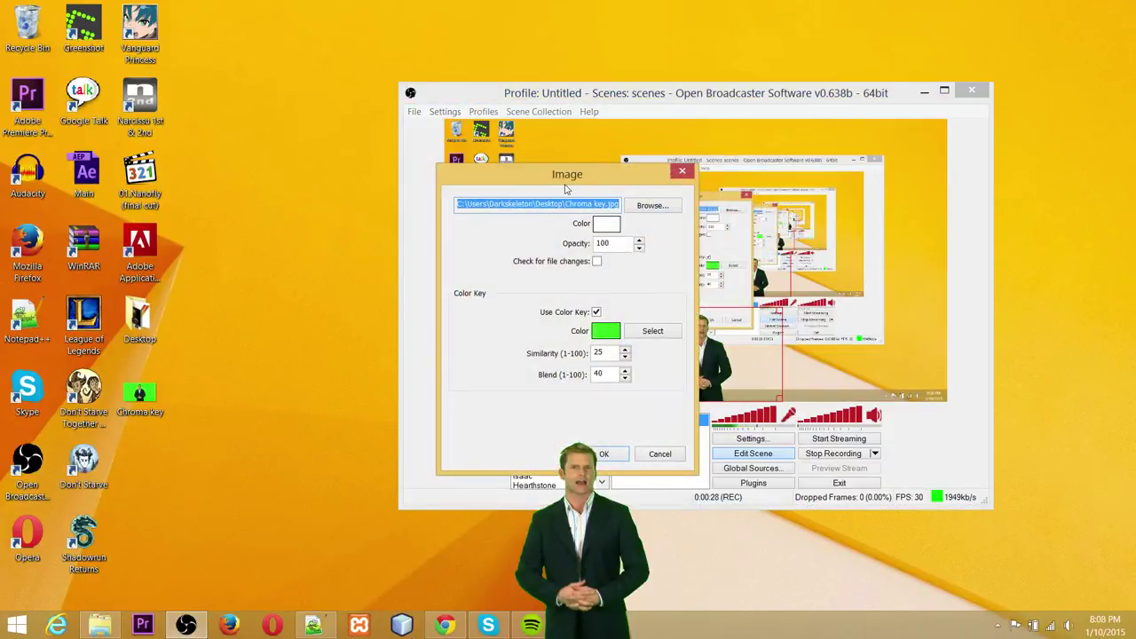
{"action": "left_click_drag", "start_coordinate": [567, 184], "coordinate": [364, 194]}
{"action": "left_click", "coordinate": [398, 318]}
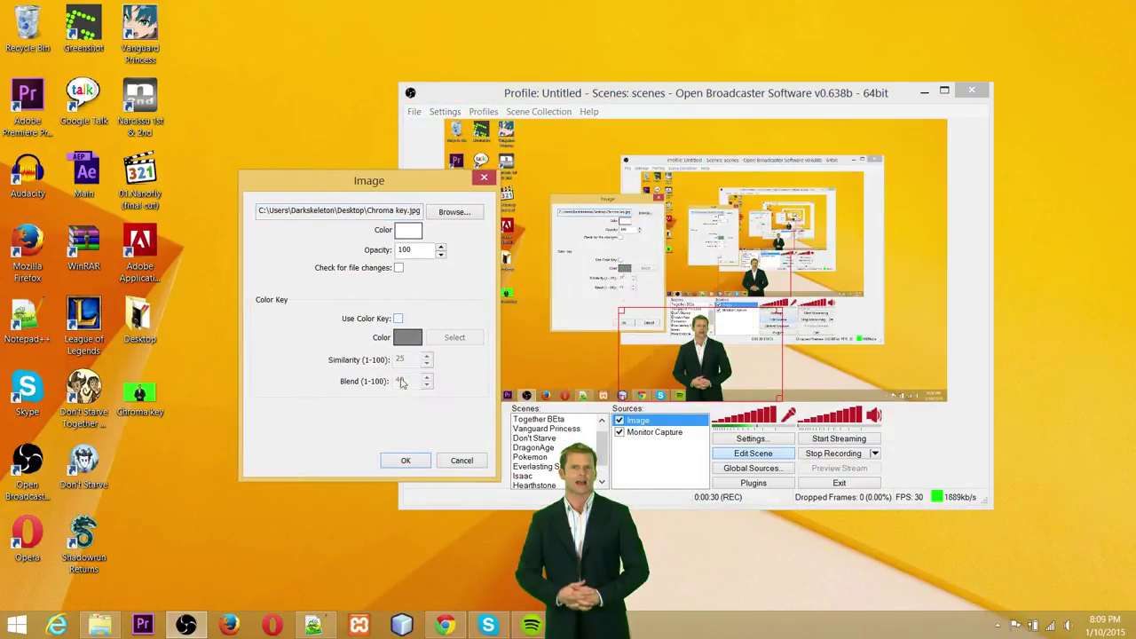
{"action": "left_click", "coordinate": [407, 461]}
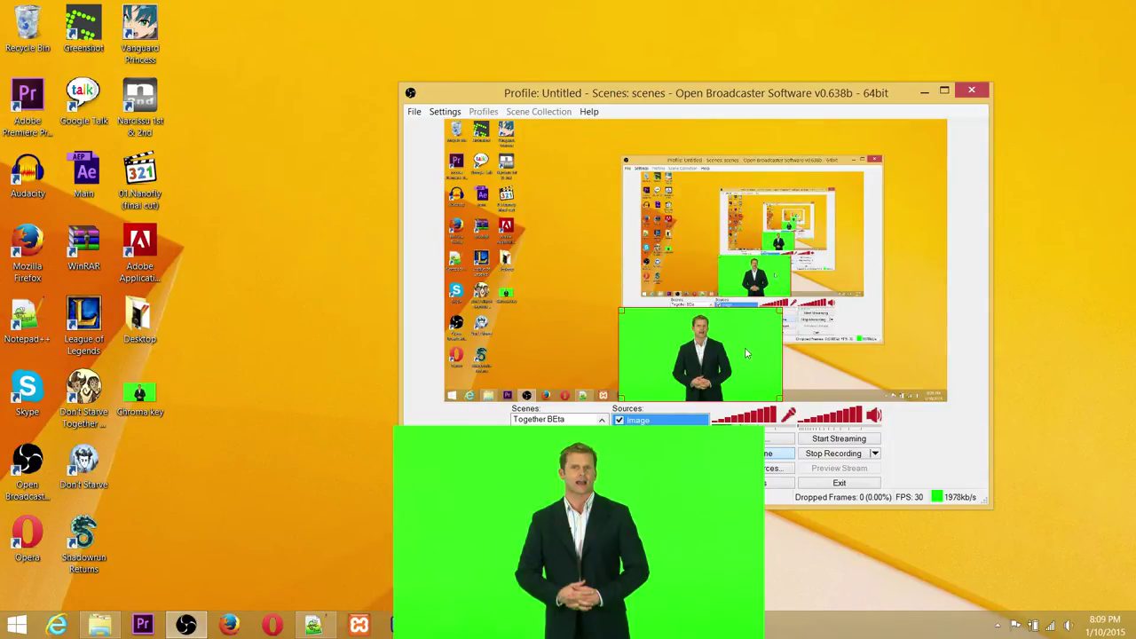
Turn Use Color Key back on in the Image source's properties and apply it
{"action": "right_click", "coordinate": [746, 352]}
{"action": "left_click", "coordinate": [806, 488]}
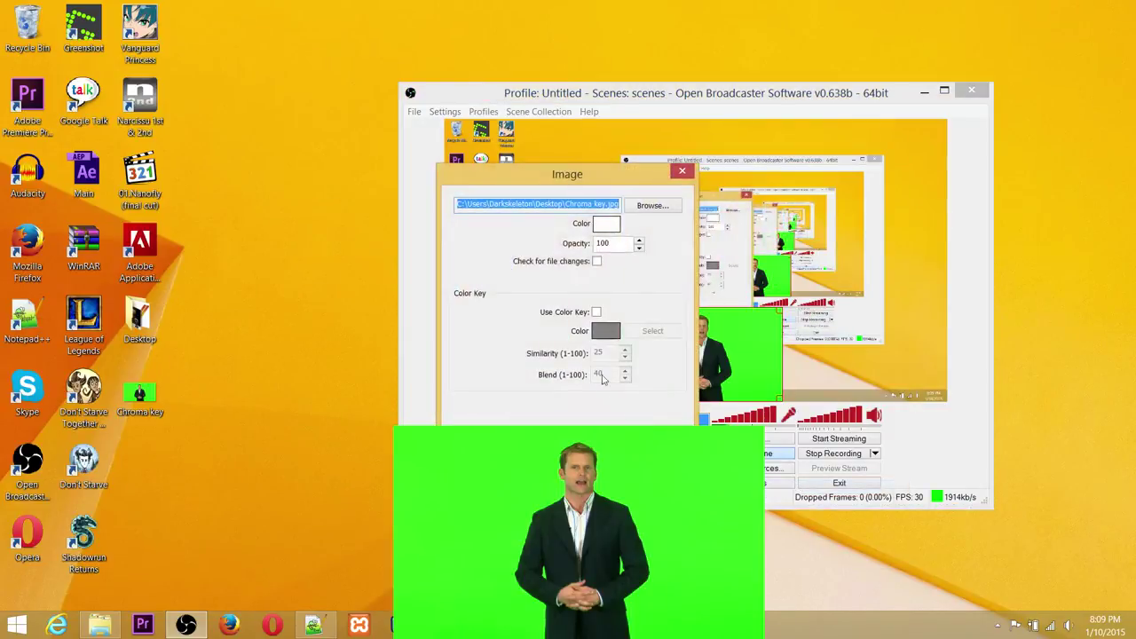
{"action": "left_click_drag", "start_coordinate": [560, 175], "coordinate": [298, 169]}
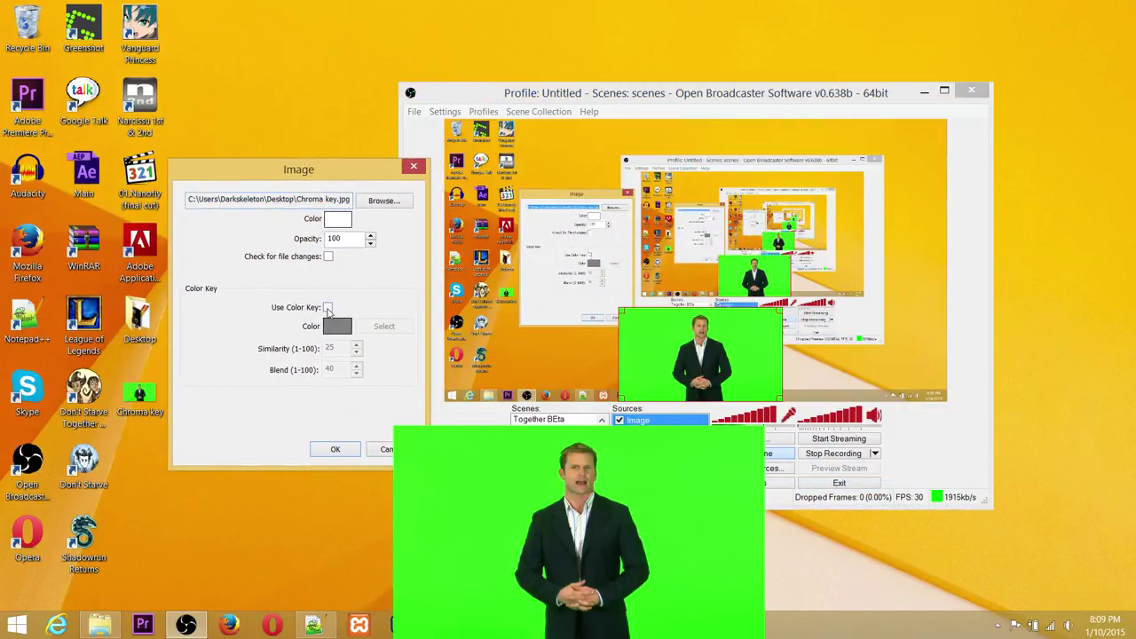
{"action": "left_click", "coordinate": [328, 307]}
{"action": "left_click", "coordinate": [352, 449]}
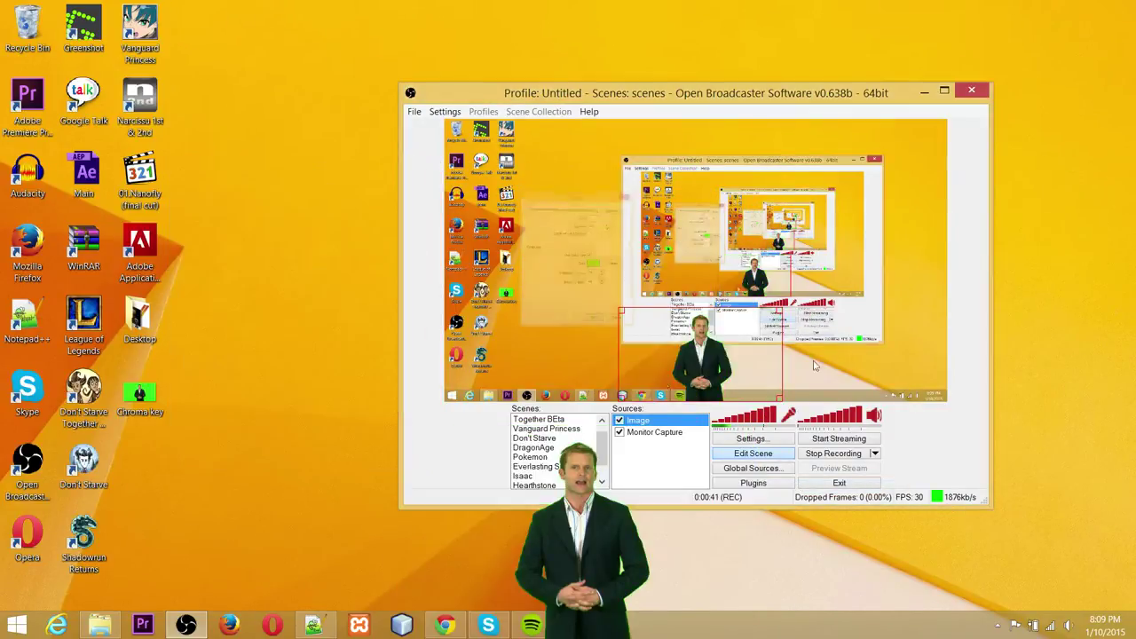
Sample the orange desktop background in the preview as the Image source's key color and apply it
{"action": "right_click", "coordinate": [740, 364]}
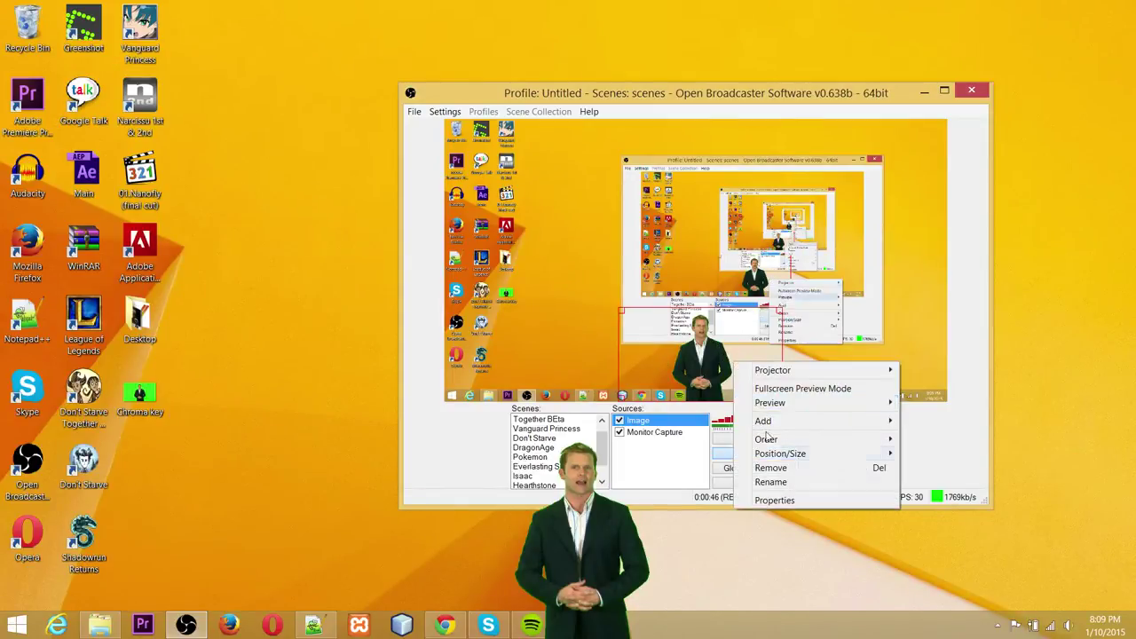
{"action": "left_click", "coordinate": [769, 500]}
{"action": "left_click_drag", "start_coordinate": [505, 188], "coordinate": [245, 188]}
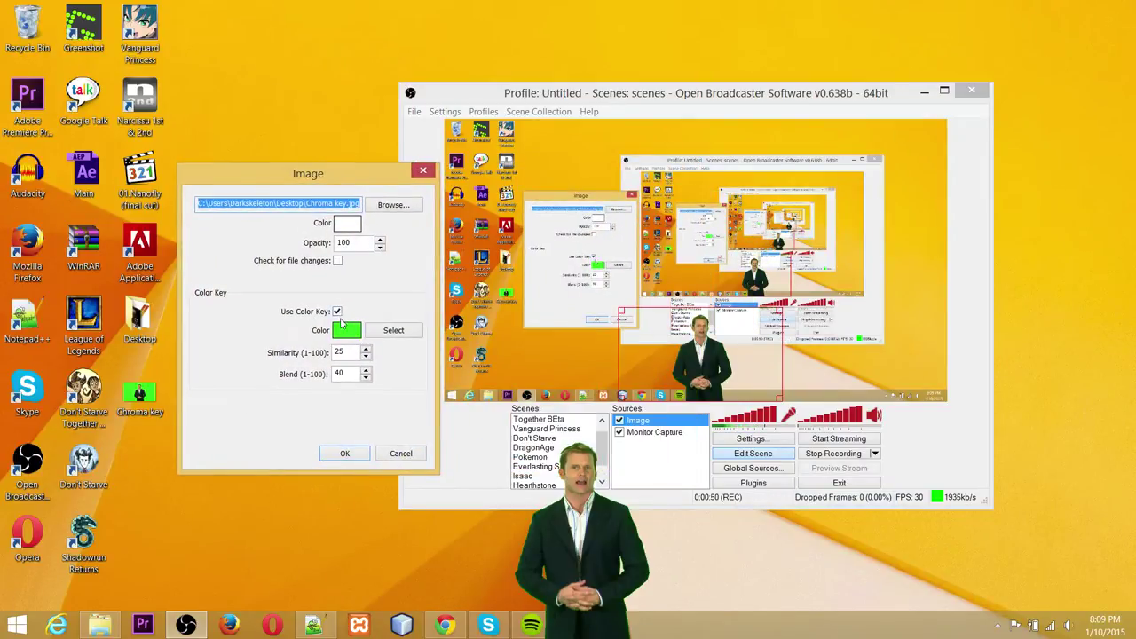
{"action": "left_click", "coordinate": [413, 334]}
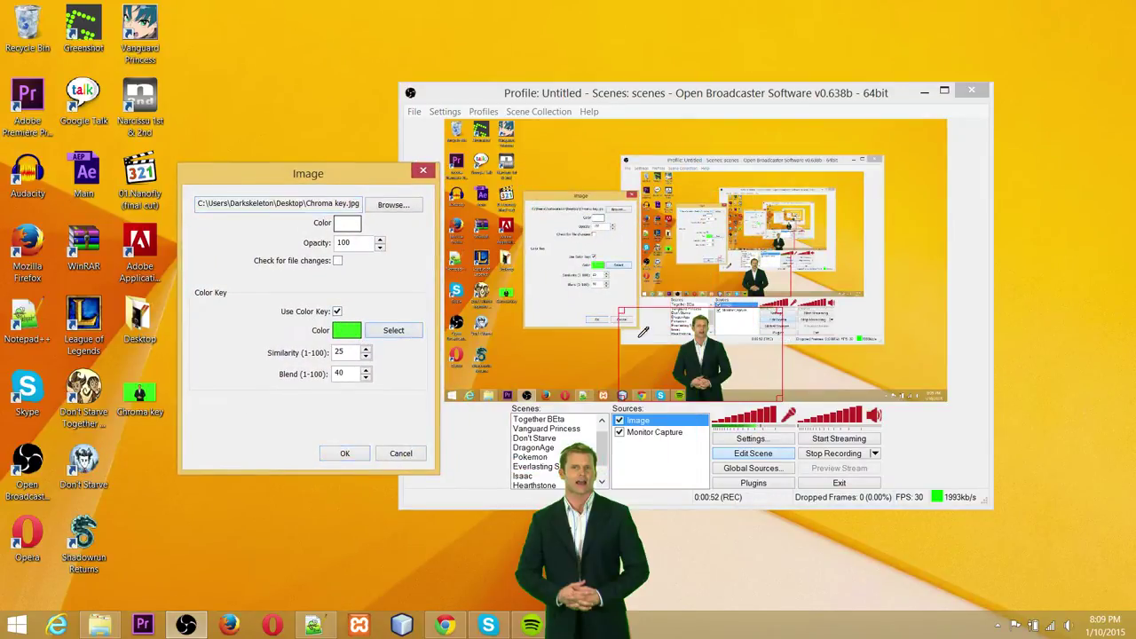
{"action": "left_click", "coordinate": [602, 364]}
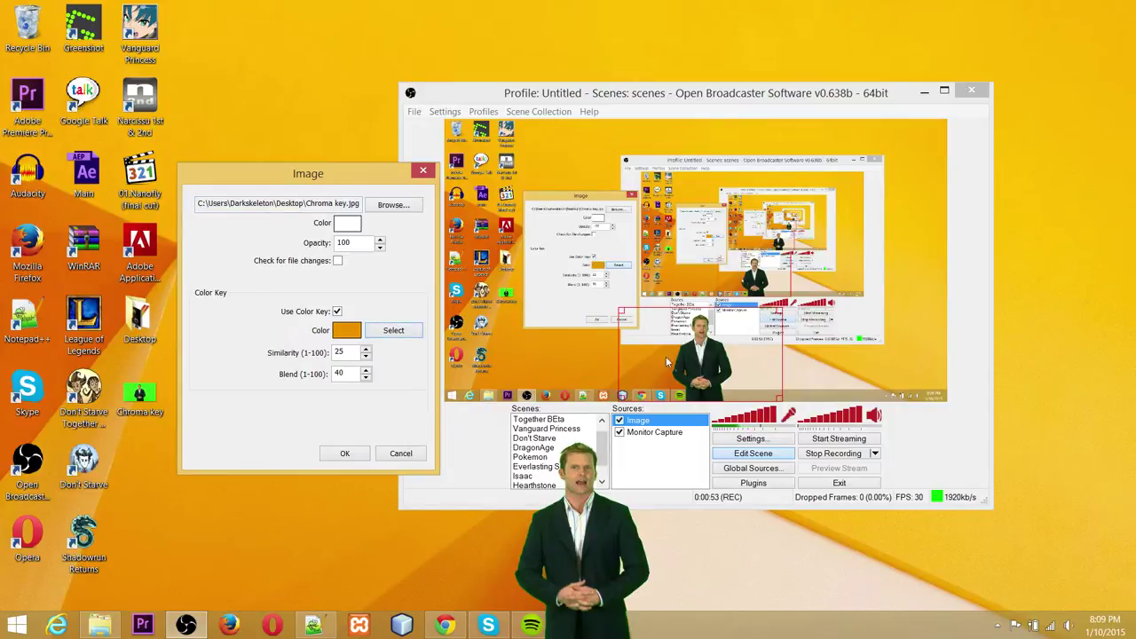
{"action": "left_click", "coordinate": [345, 452]}
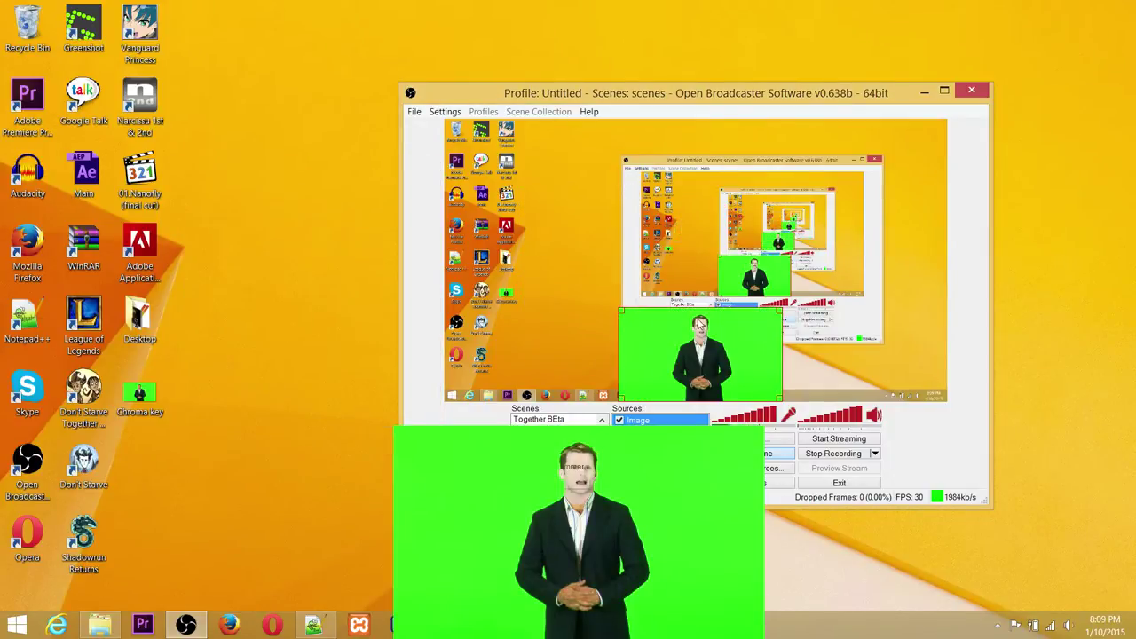
Sample the green backdrop behind the presenter as the Image source's key color and apply it
{"action": "right_click", "coordinate": [646, 336]}
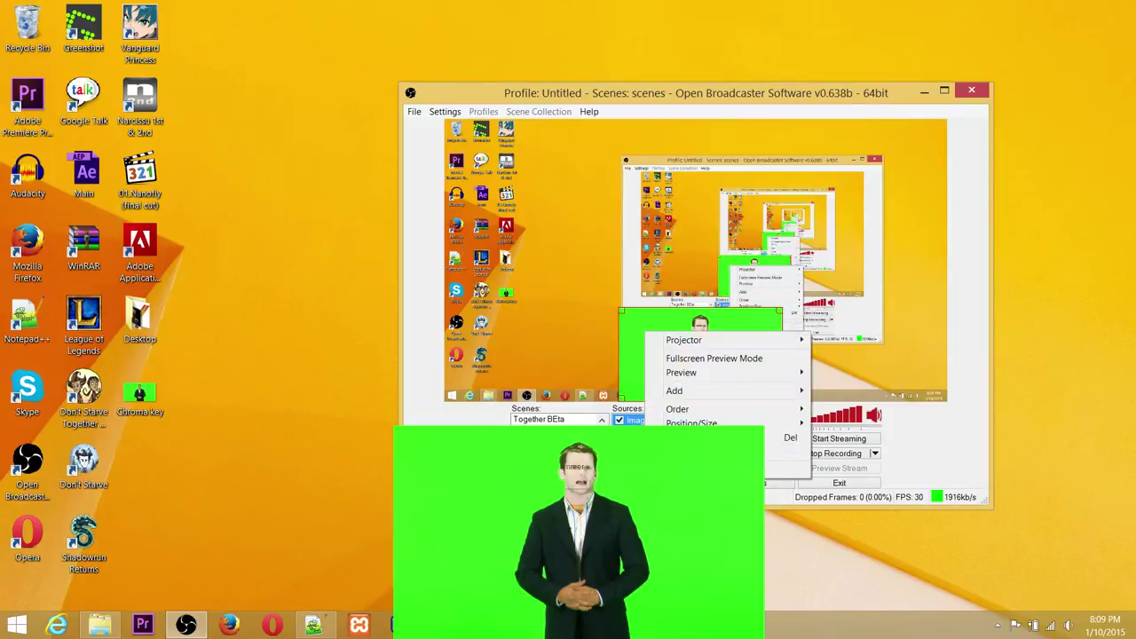
{"action": "left_click", "coordinate": [676, 338]}
{"action": "left_click_drag", "start_coordinate": [574, 179], "coordinate": [261, 200]}
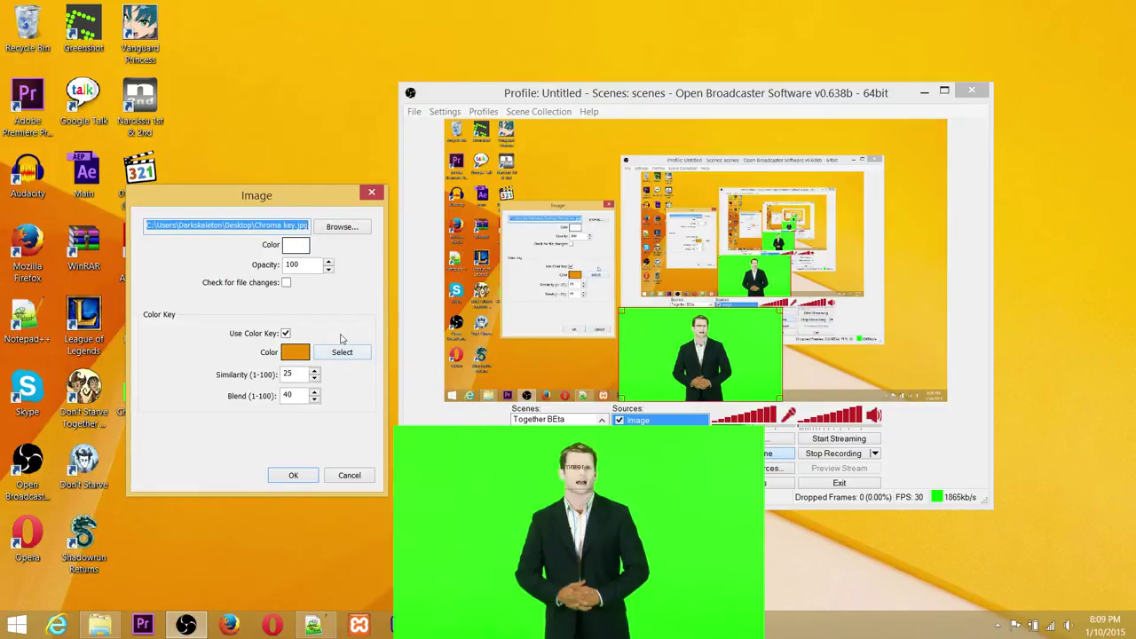
{"action": "double_click", "coordinate": [297, 374]}
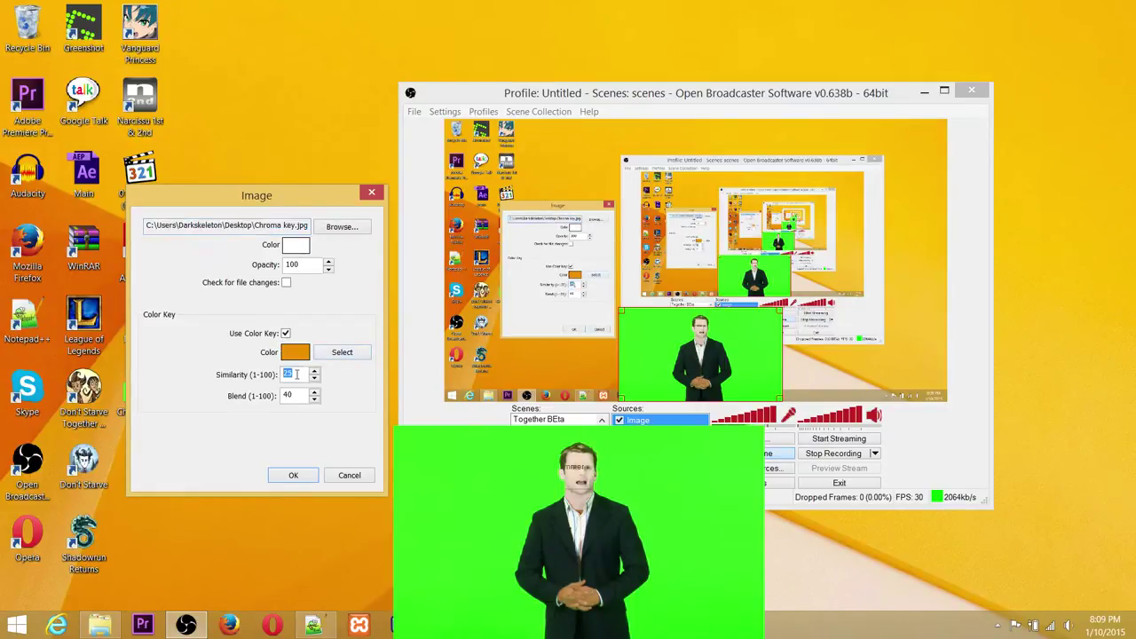
{"action": "left_click", "coordinate": [340, 354]}
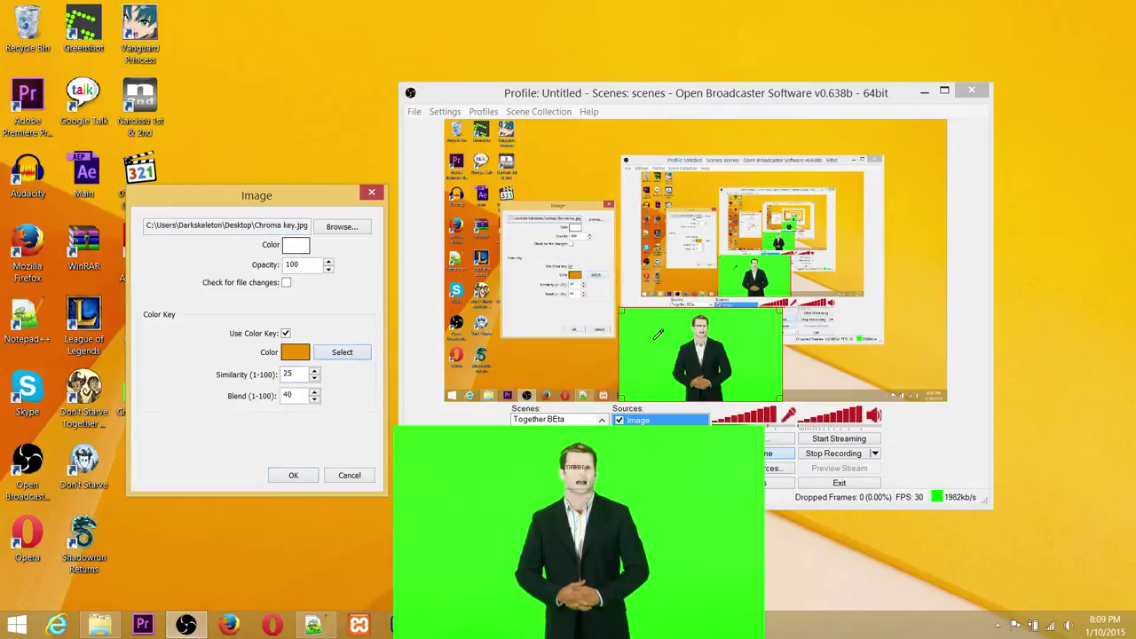
{"action": "left_click", "coordinate": [765, 344]}
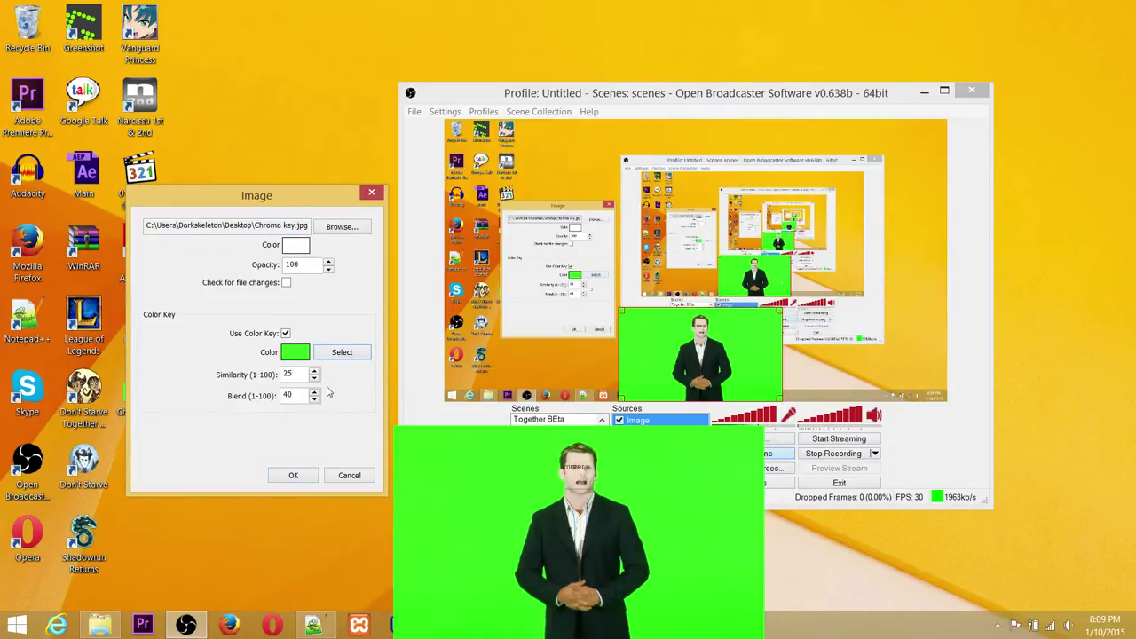
{"action": "left_click", "coordinate": [293, 476]}
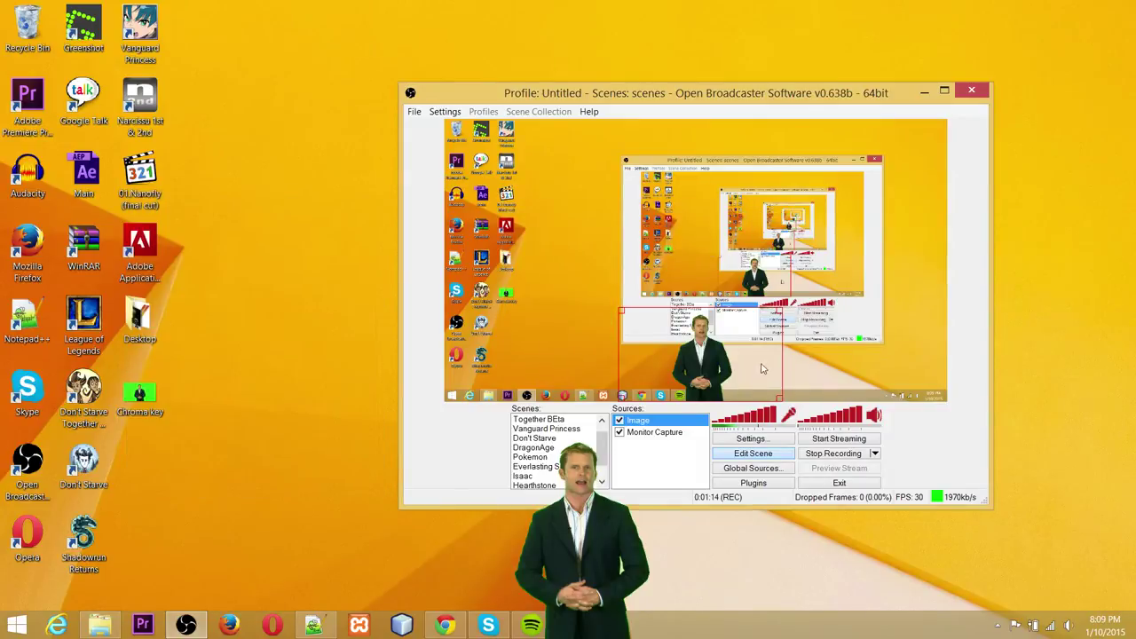
Set the Image source's color key blend to 50 and apply it
{"action": "right_click", "coordinate": [691, 348]}
{"action": "left_click", "coordinate": [728, 485]}
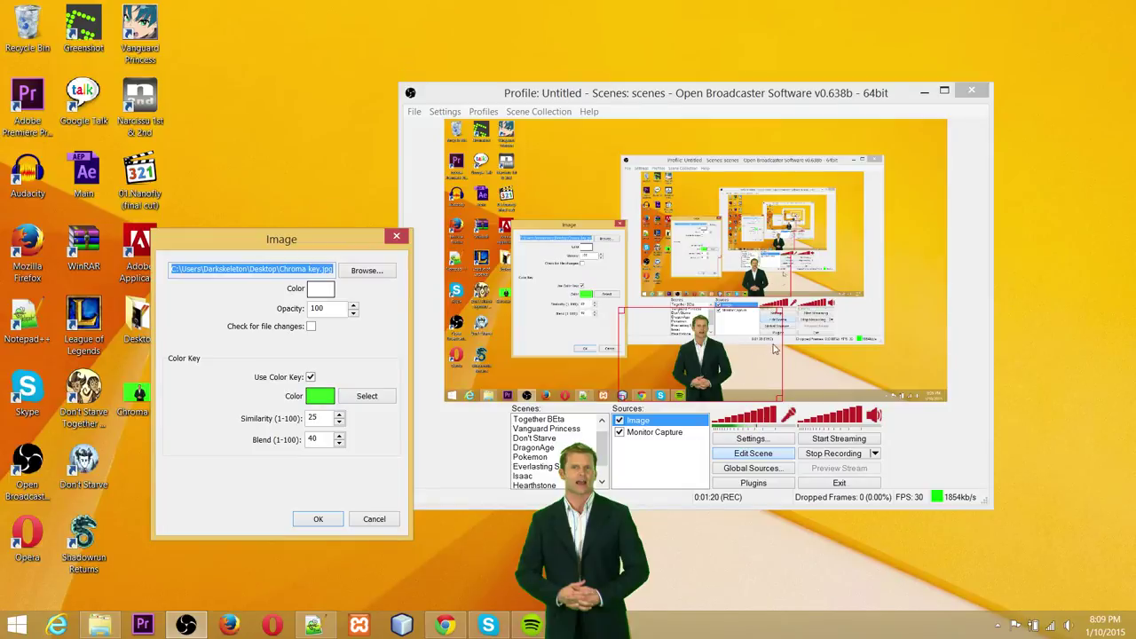
{"action": "left_click_drag", "start_coordinate": [313, 248], "coordinate": [230, 218]}
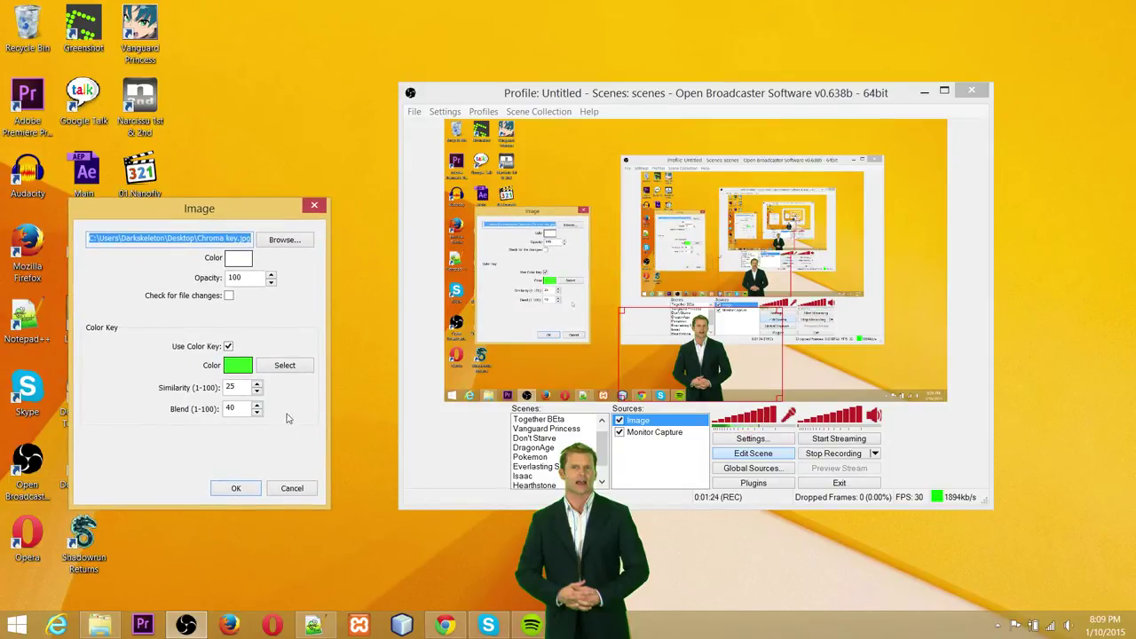
{"action": "left_click_drag", "start_coordinate": [240, 385], "coordinate": [214, 385]}
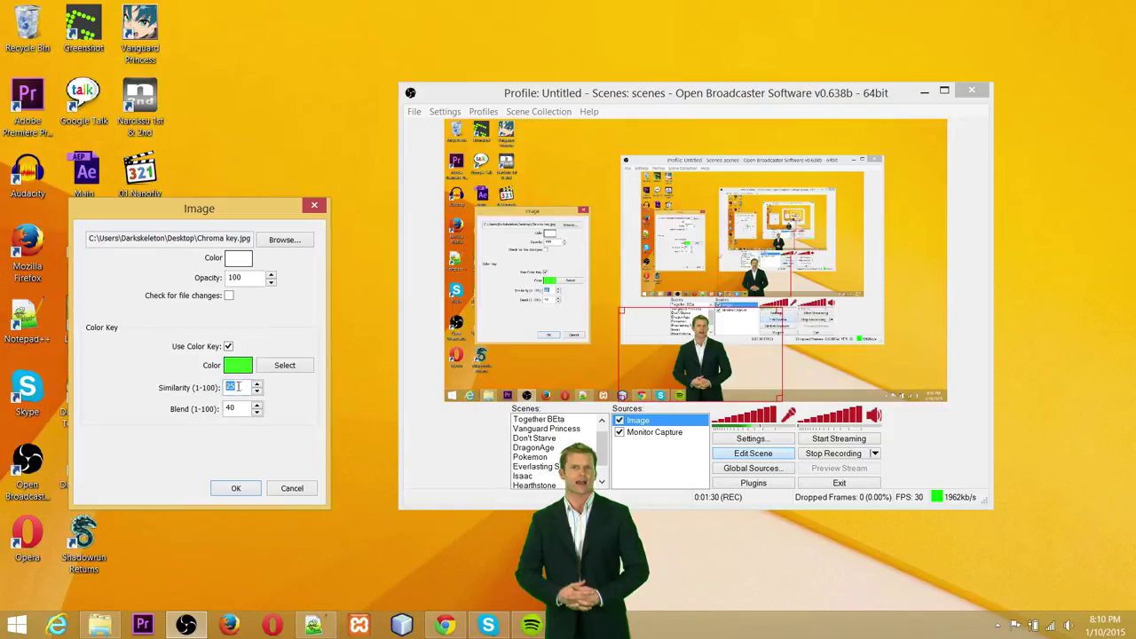
{"action": "left_click_drag", "start_coordinate": [240, 407], "coordinate": [215, 411]}
{"action": "type", "text": "50"}
{"action": "left_click", "coordinate": [235, 488]}
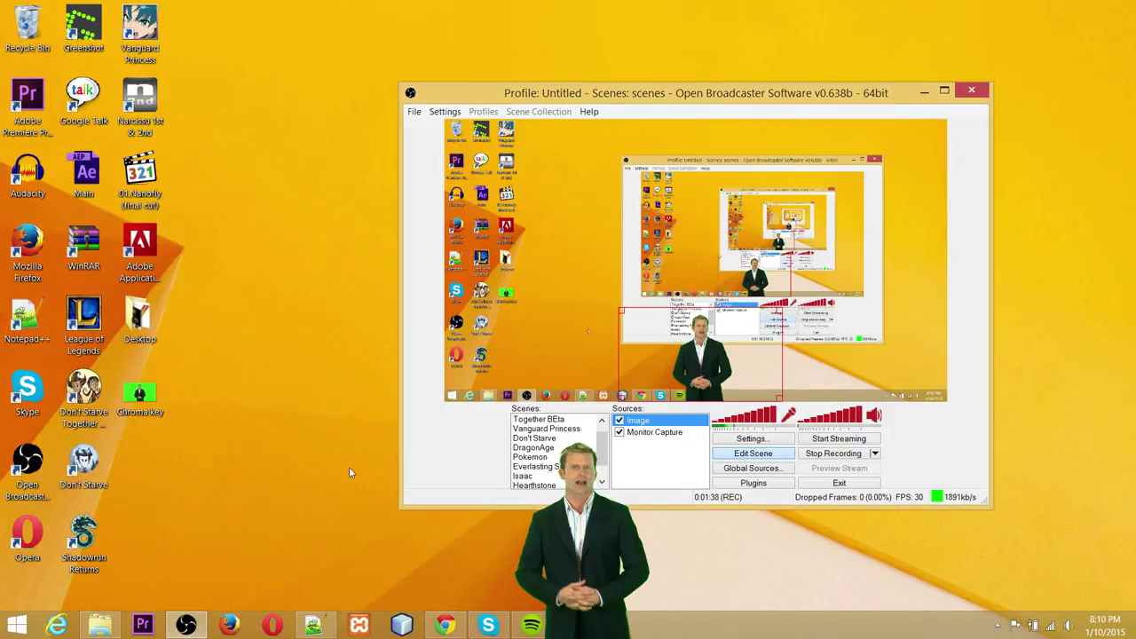
Set the Image source's color key blend back to 40 and apply it
{"action": "right_click", "coordinate": [661, 420]}
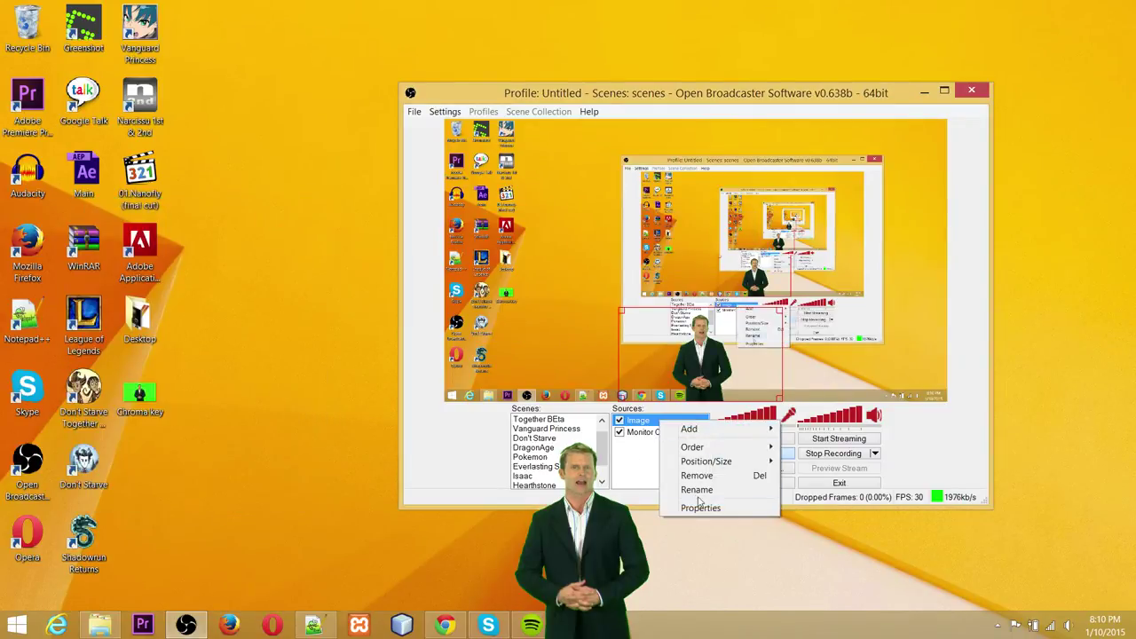
{"action": "left_click", "coordinate": [701, 509]}
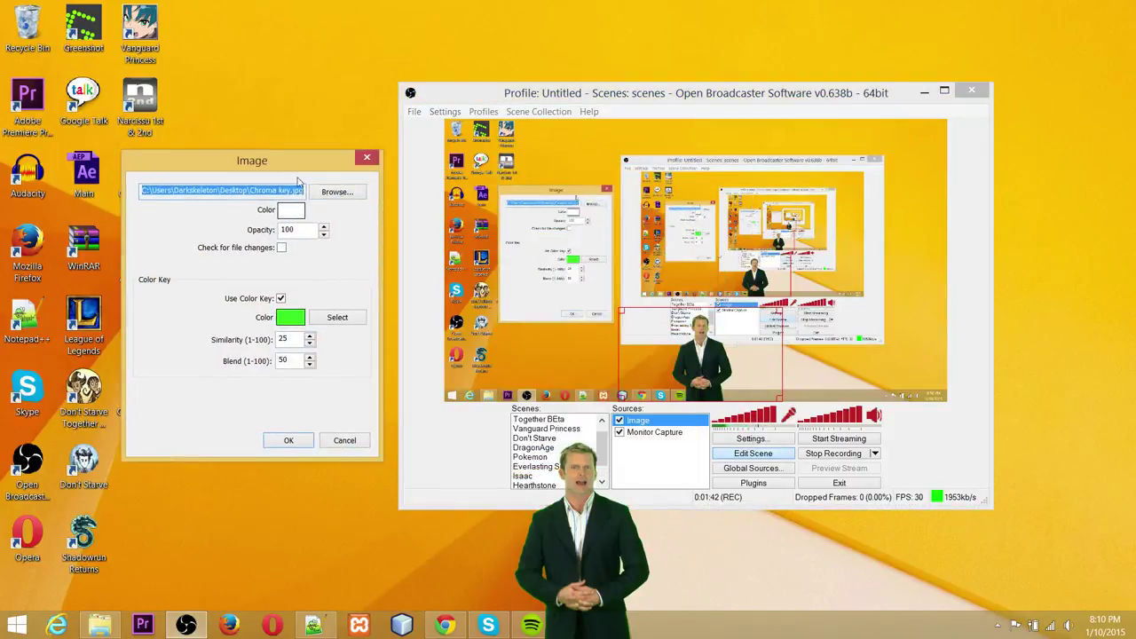
{"action": "left_click", "coordinate": [297, 359]}
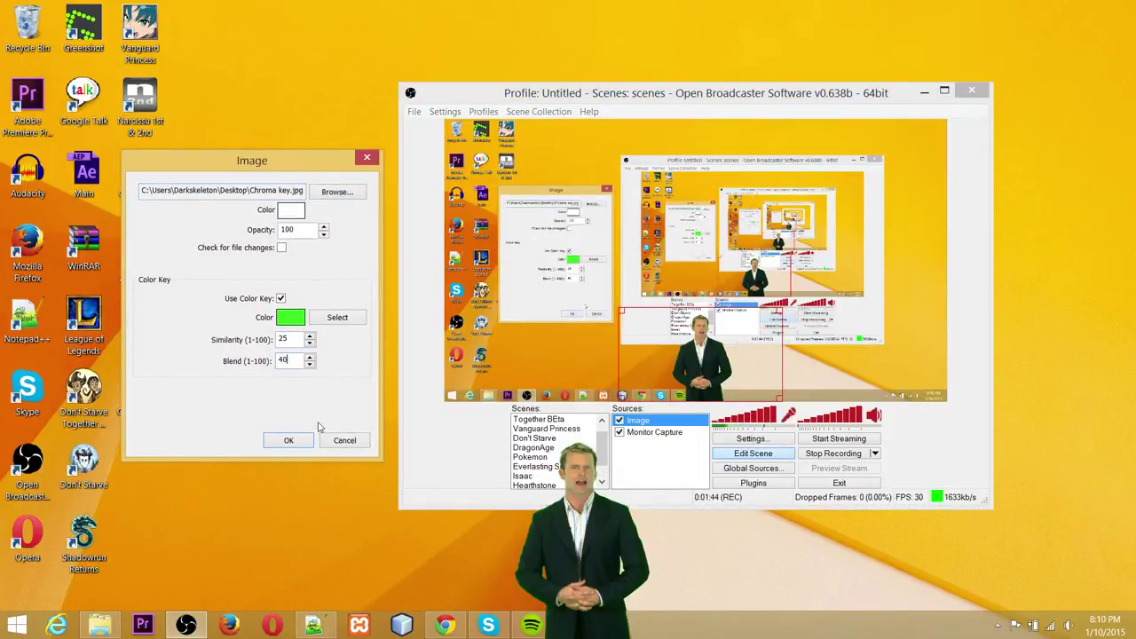
{"action": "left_click", "coordinate": [291, 441]}
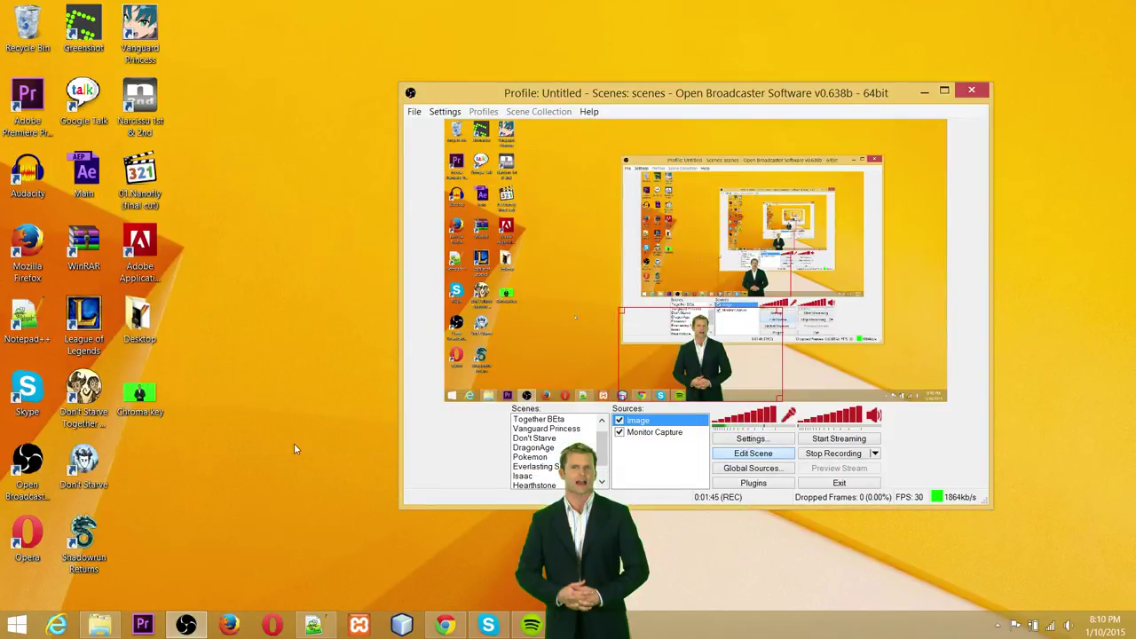
Disable the color key on the Image source so the green backdrop shows again
{"action": "right_click", "coordinate": [770, 361]}
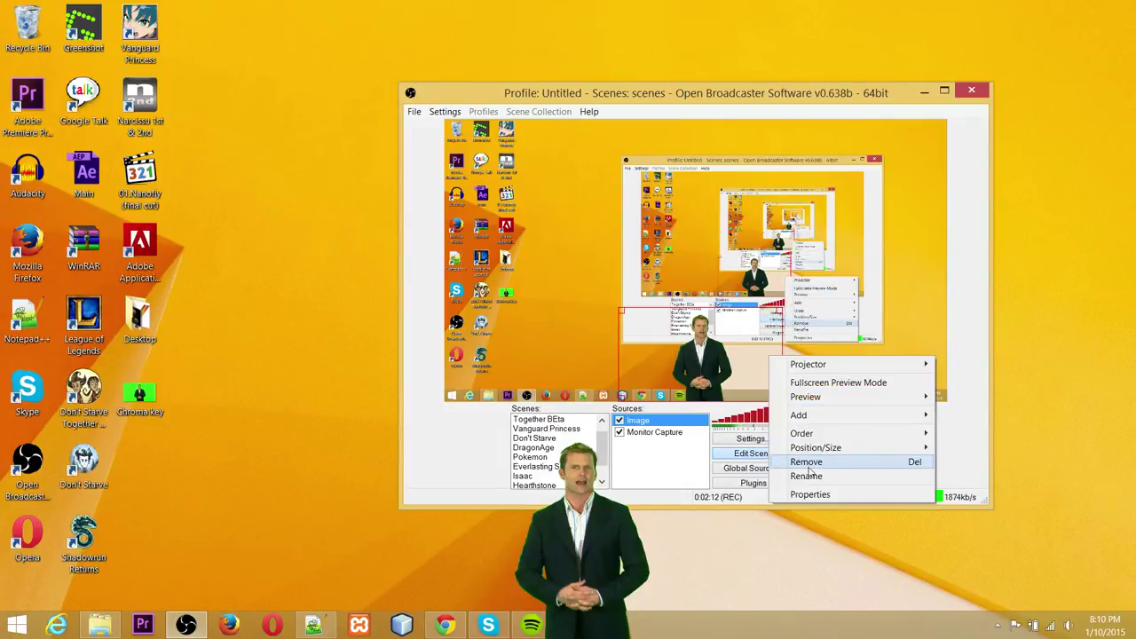
{"action": "left_click", "coordinate": [799, 494]}
{"action": "left_click_drag", "start_coordinate": [548, 165], "coordinate": [225, 177]}
{"action": "left_click", "coordinate": [274, 324]}
{"action": "left_click", "coordinate": [282, 464]}
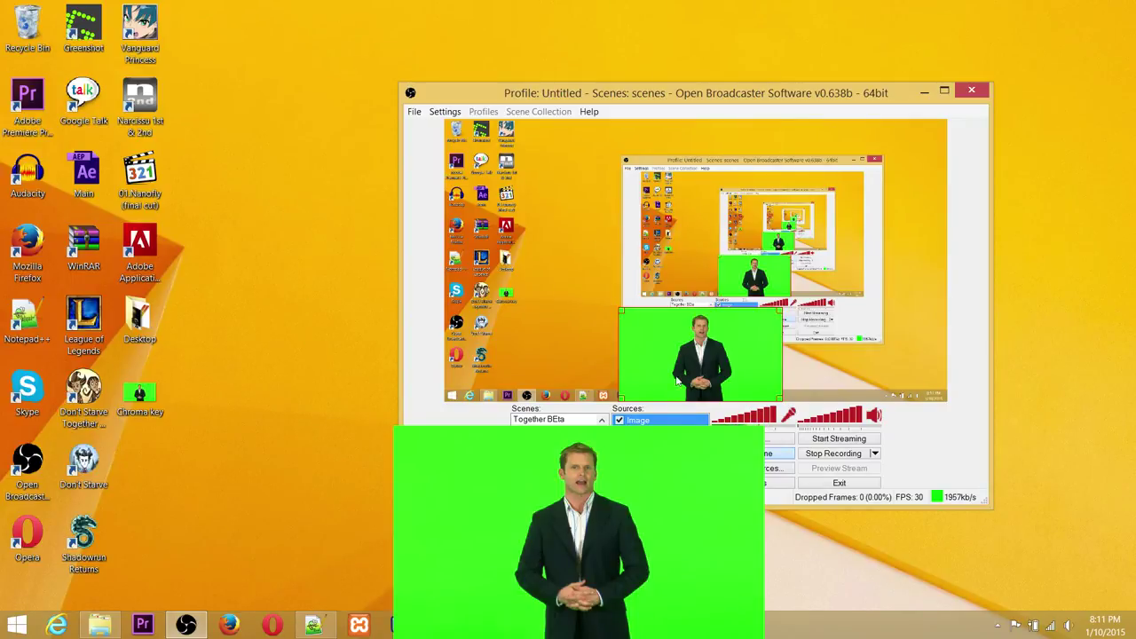
Re-enable the Image source's color key with the green key color, set the blend to 40 and apply the settings
{"action": "right_click", "coordinate": [682, 348]}
{"action": "left_click", "coordinate": [714, 351]}
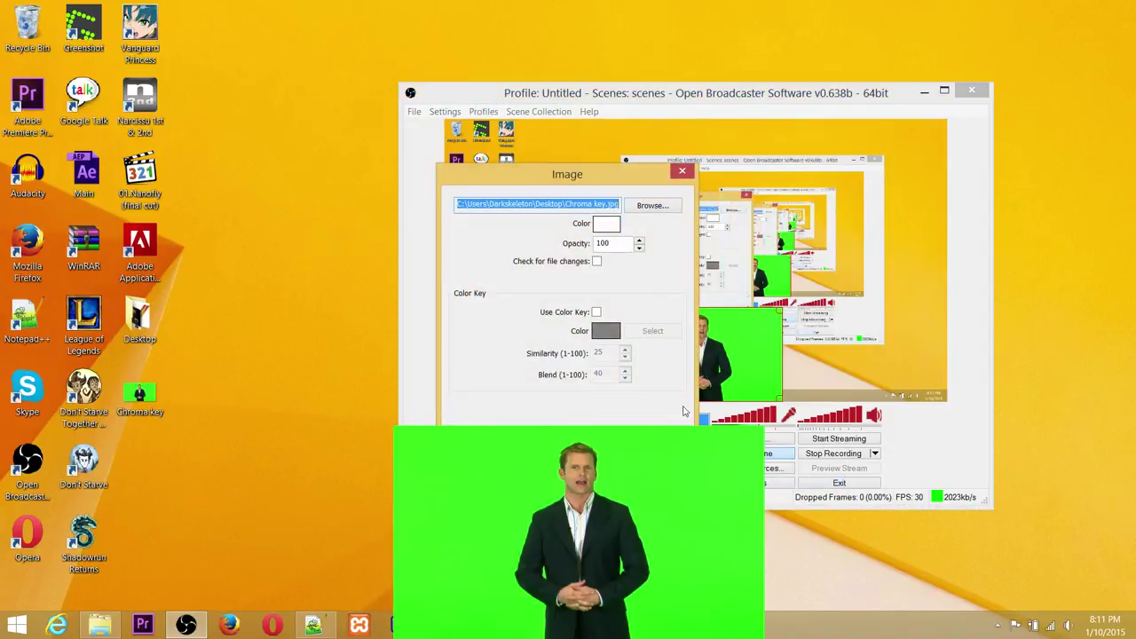
{"action": "left_click_drag", "start_coordinate": [595, 174], "coordinate": [279, 183]}
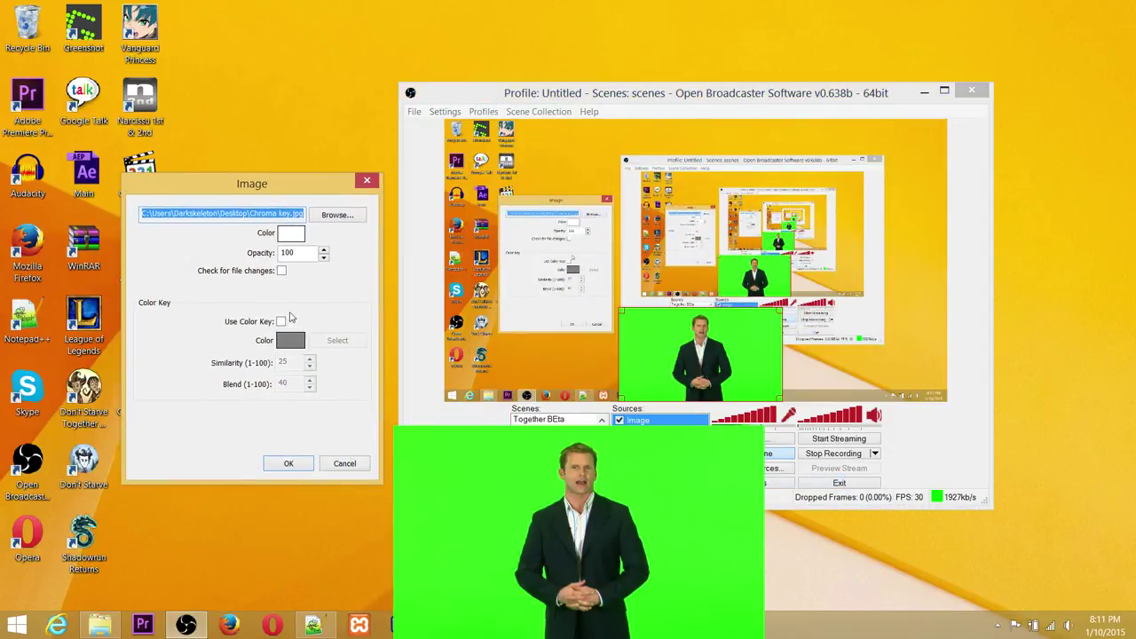
{"action": "left_click", "coordinate": [281, 321]}
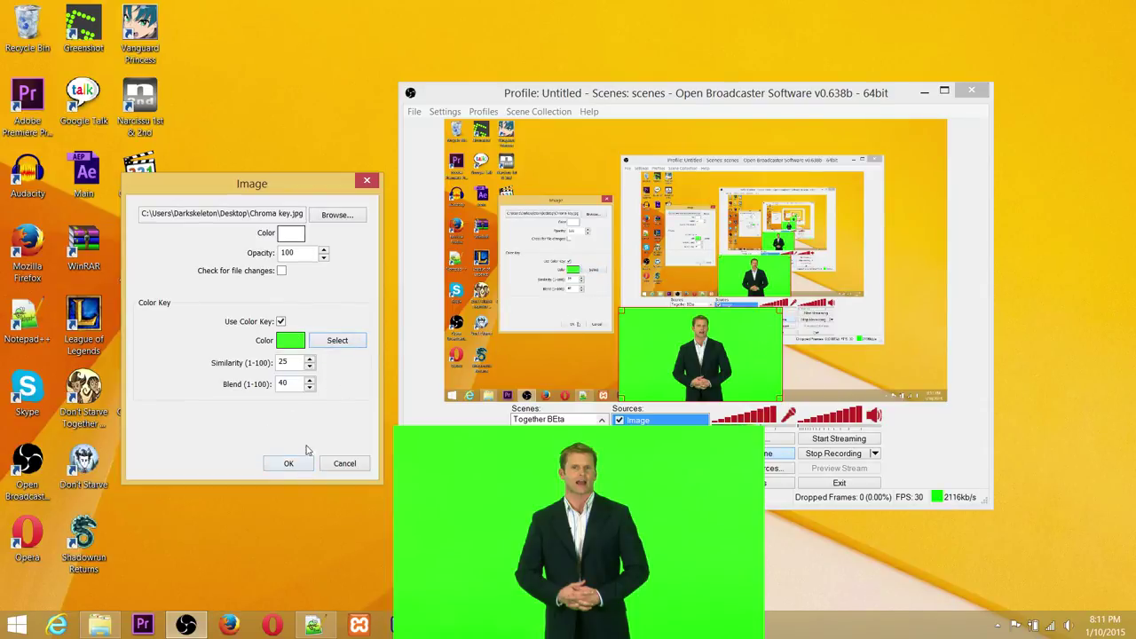
{"action": "double_click", "coordinate": [291, 365]}
{"action": "double_click", "coordinate": [298, 381]}
{"action": "type", "text": "40"}
{"action": "left_click", "coordinate": [289, 463]}
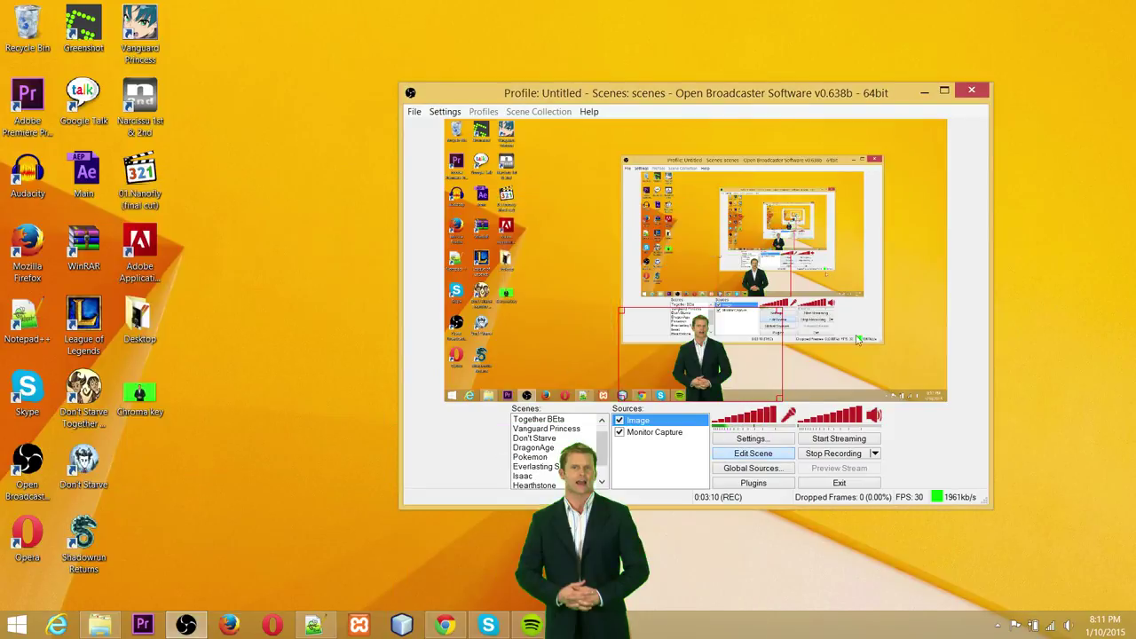
Move the keyed Image source rightward along the preview's lower edge
{"action": "left_click", "coordinate": [960, 387]}
{"action": "left_click", "coordinate": [757, 377]}
{"action": "left_click_drag", "start_coordinate": [715, 376], "coordinate": [823, 378]}
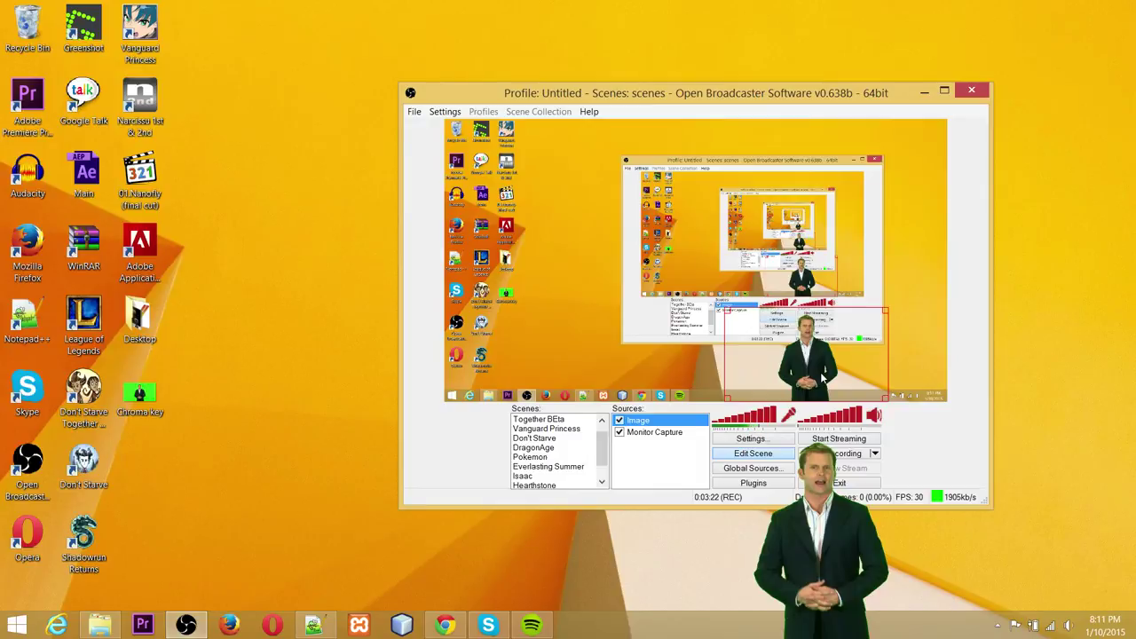